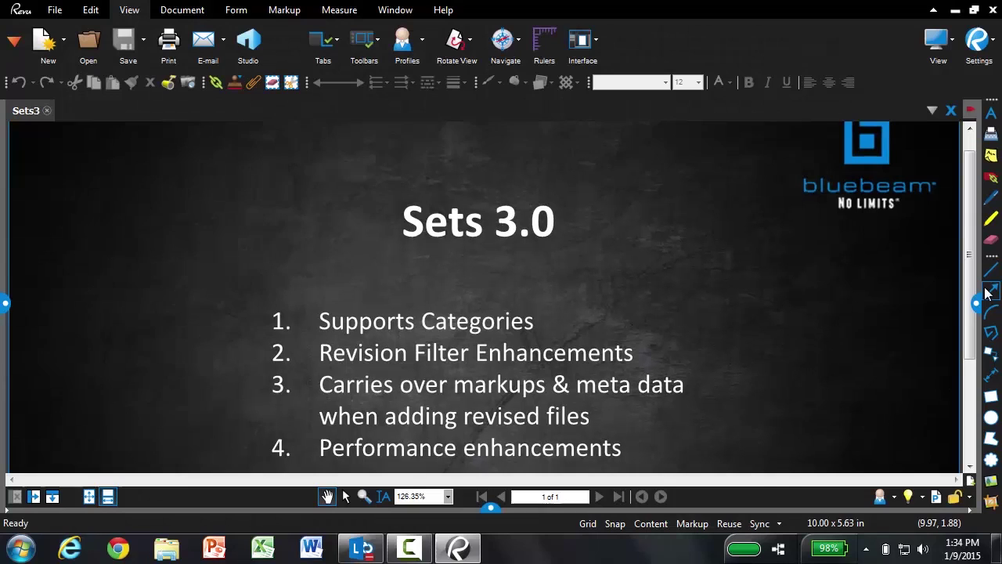
# - Create a new set in the Sets panel and start adding files to it
pyautogui.click(14, 40)
pyautogui.click(33, 271)
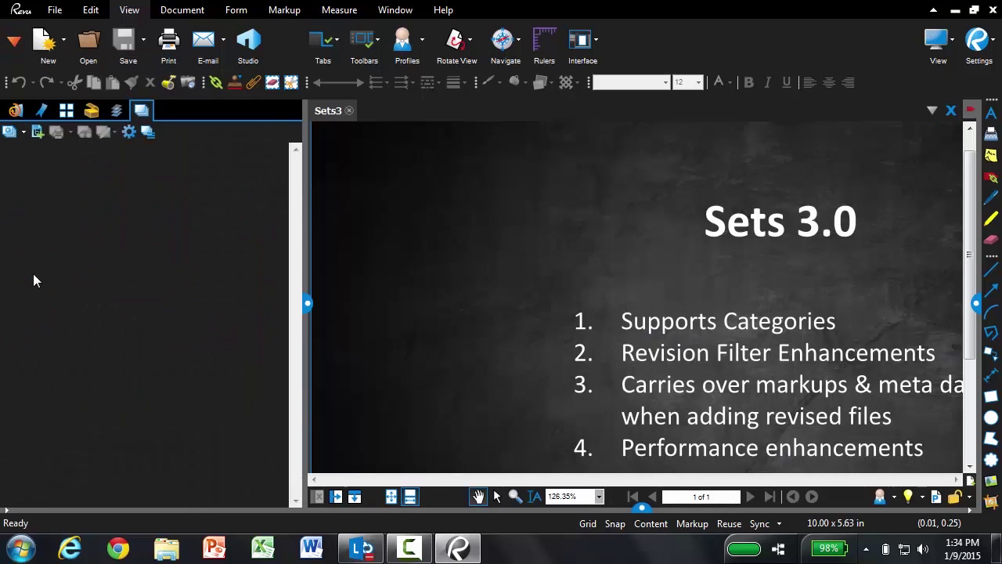
pyautogui.click(23, 133)
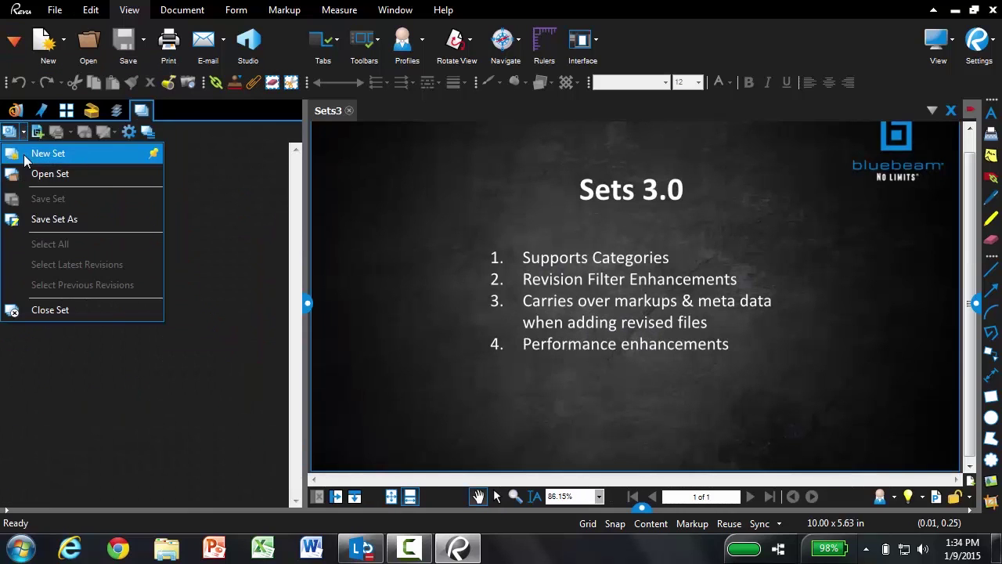
pyautogui.click(24, 154)
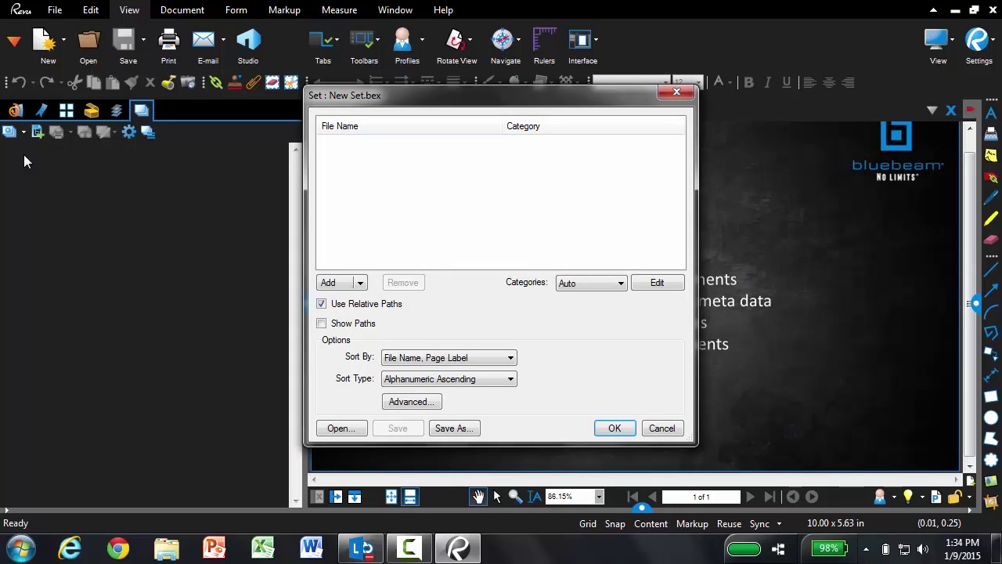
pyautogui.click(359, 282)
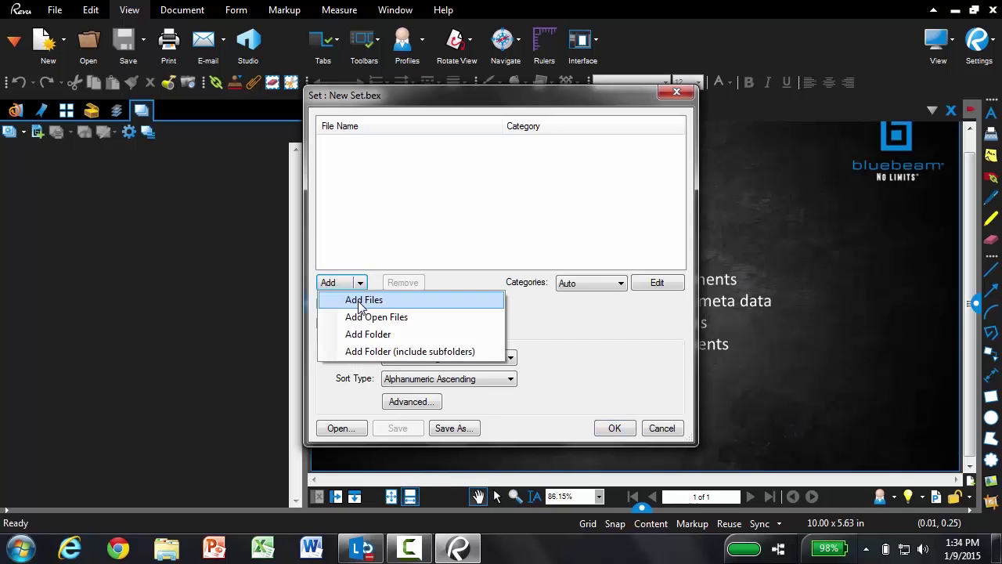
pyautogui.click(360, 300)
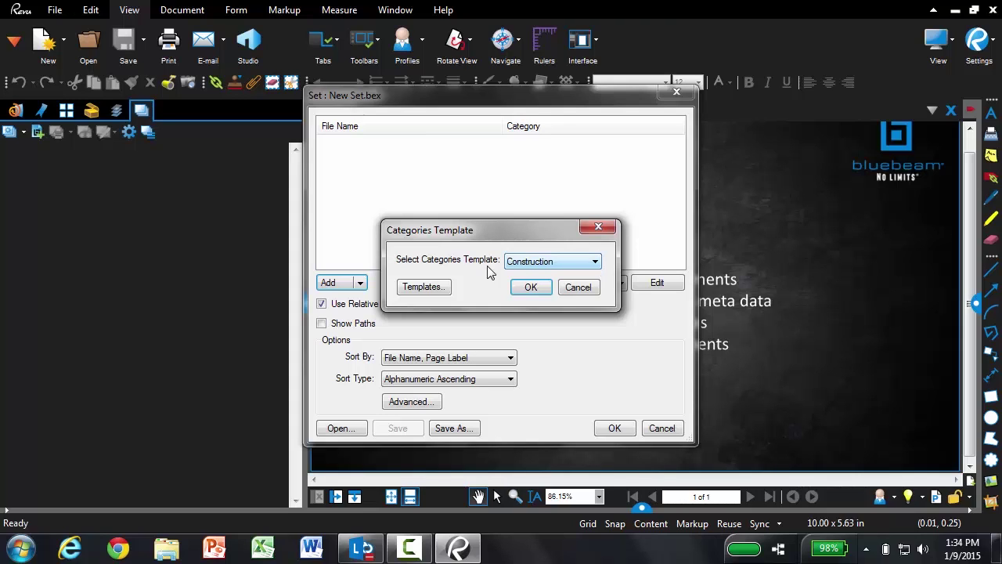
# - Review the categories and filter letters defined in the Construction categories template
pyautogui.click(441, 291)
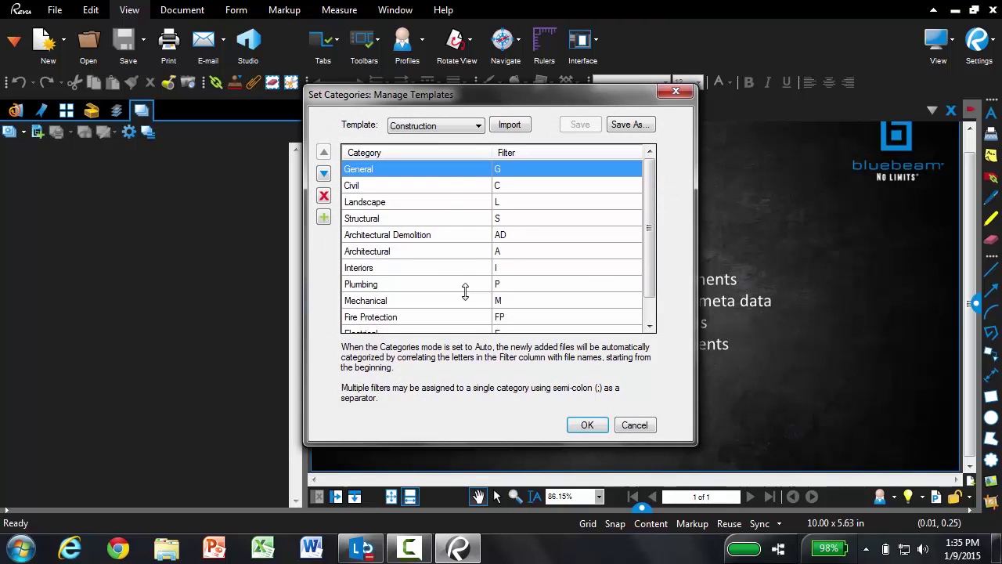
pyautogui.click(499, 187)
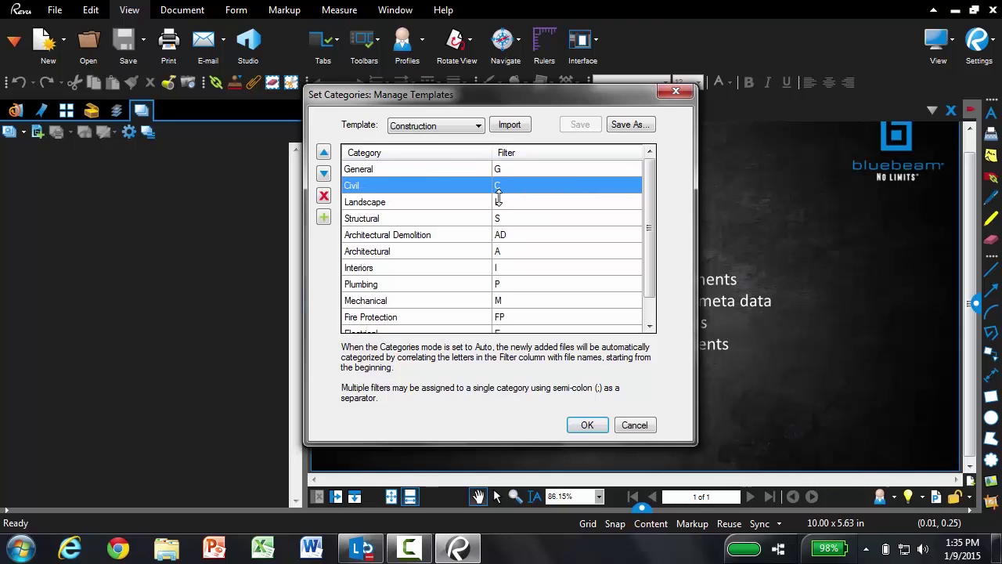
pyautogui.click(501, 220)
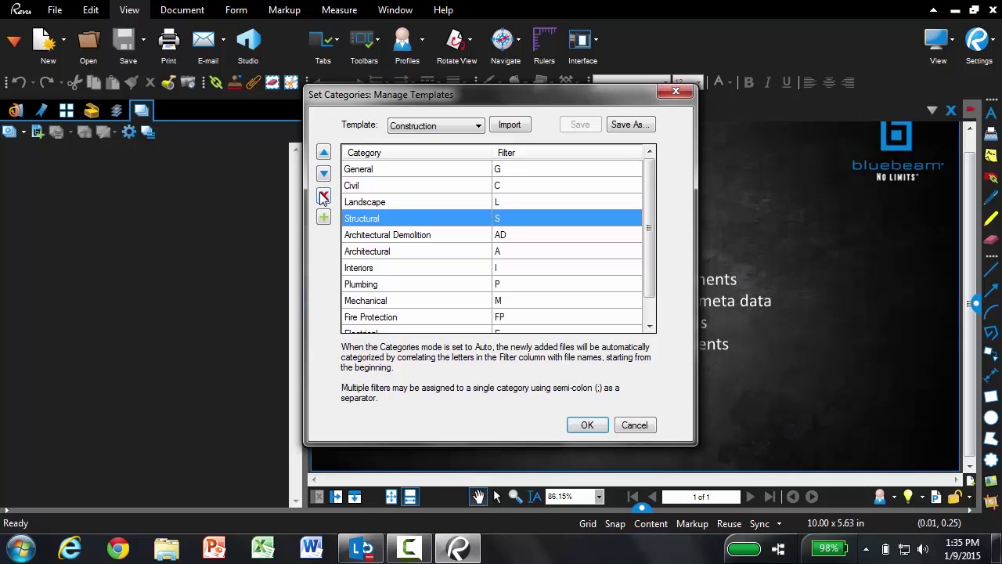
pyautogui.click(372, 220)
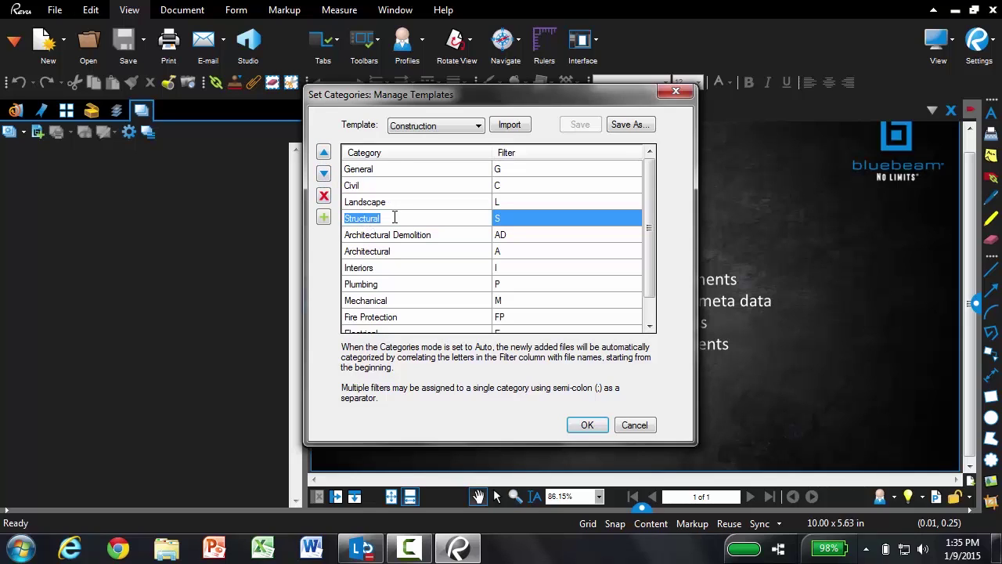
pyautogui.click(394, 217)
pyautogui.click(579, 425)
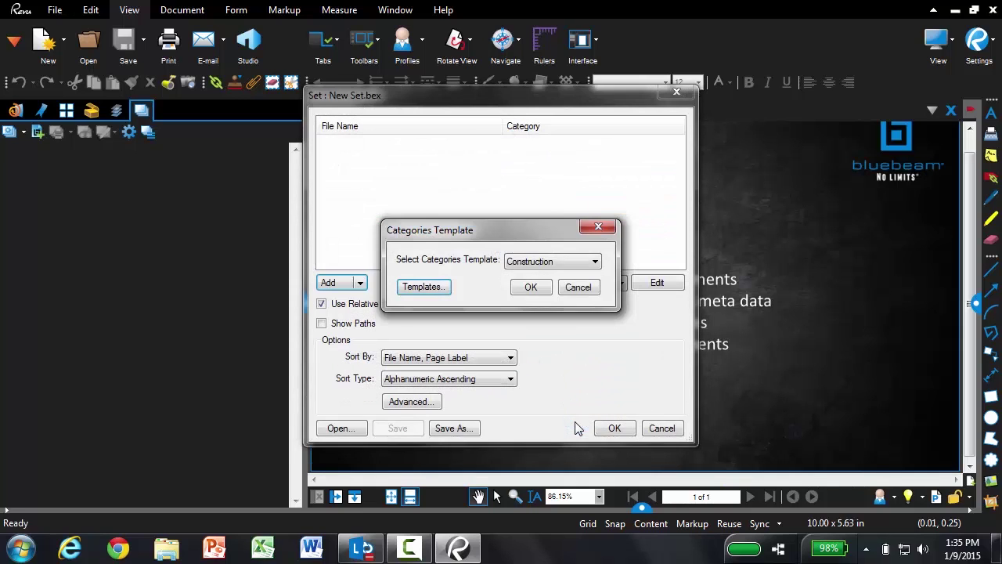
# - Apply the Construction categories template and add all PDFs from the Original Drawings (Markups) folder inside Sets to the new set
pyautogui.click(526, 288)
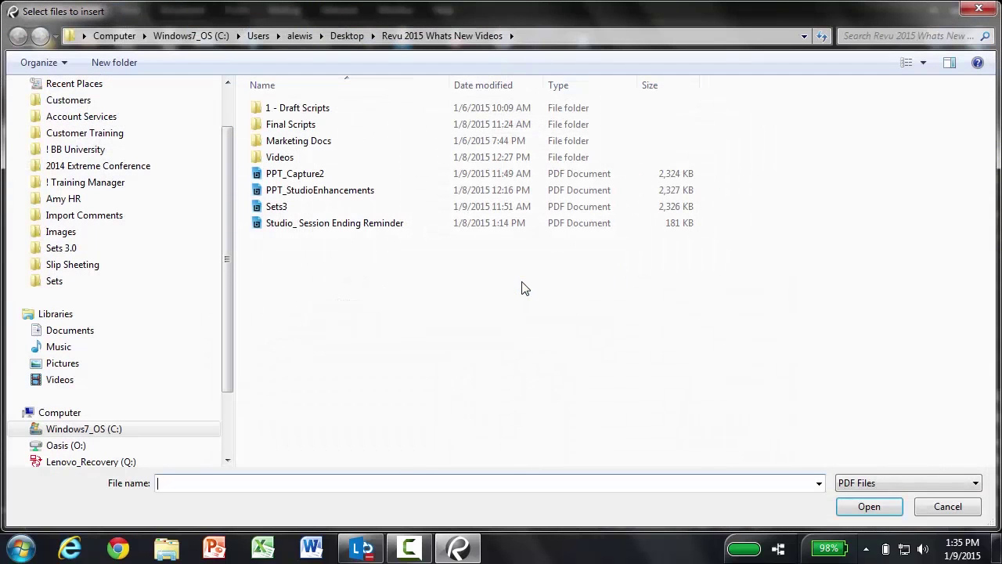
pyautogui.click(65, 282)
pyautogui.click(358, 112)
pyautogui.doubleClick(358, 112)
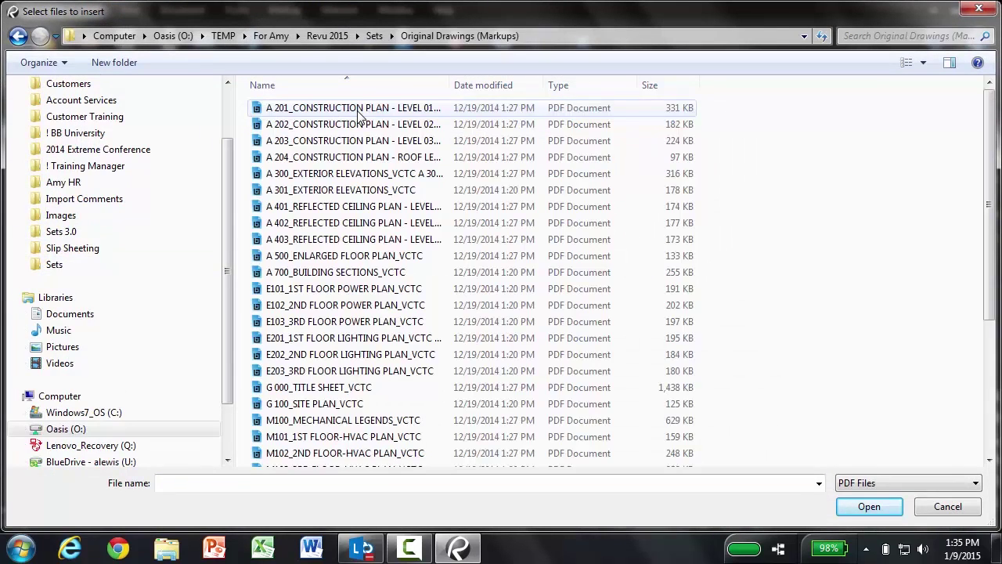
pyautogui.click(358, 111)
pyautogui.moveTo(987, 191); pyautogui.dragTo(988, 336)
pyautogui.keyDown('shift'); pyautogui.click(379, 459); pyautogui.keyUp('shift')
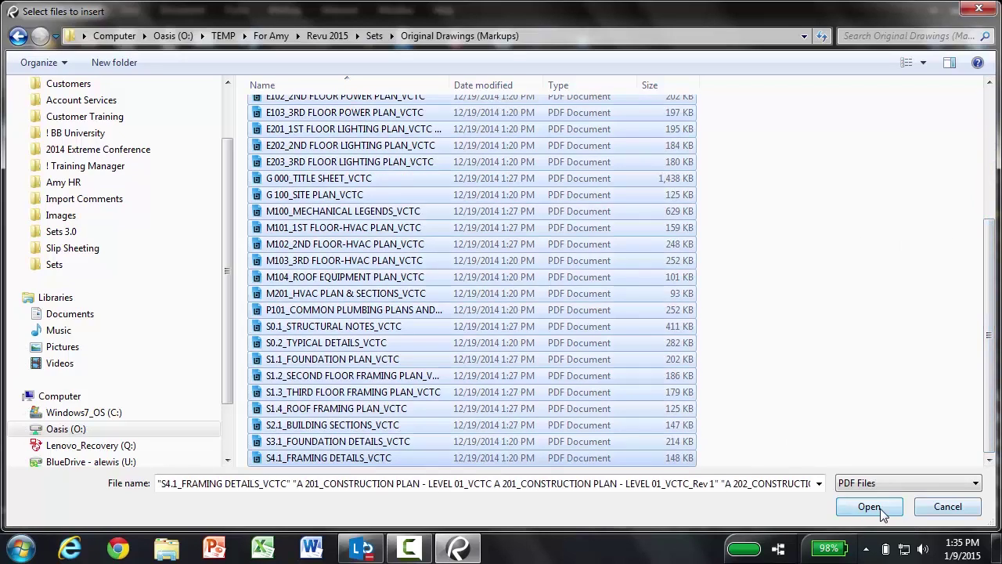
pyautogui.click(880, 508)
pyautogui.click(611, 425)
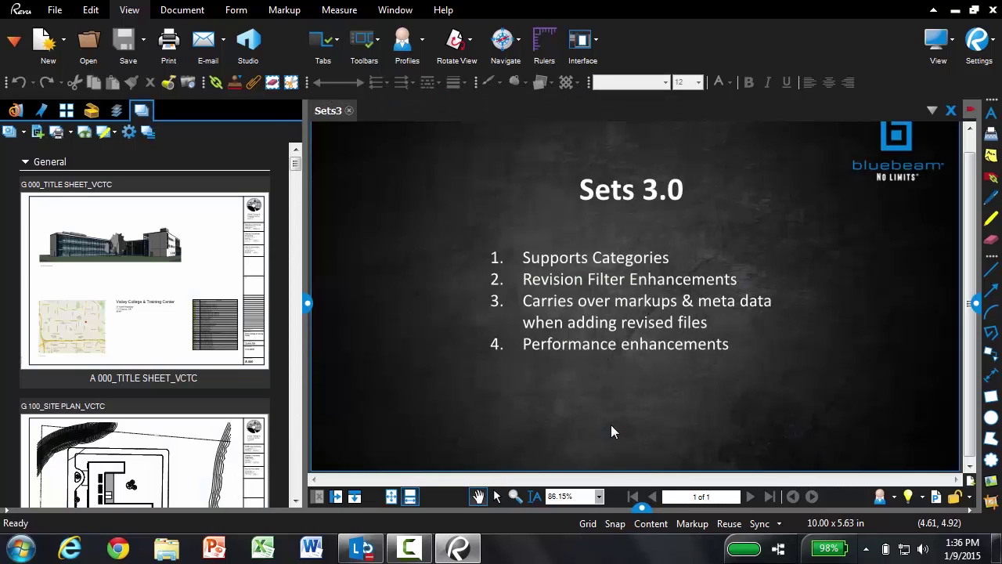
# - Collapse the General, Structural, Architectural, Plumbing, Mechanical and Electrical categories of the set
pyautogui.click(26, 163)
pyautogui.click(26, 182)
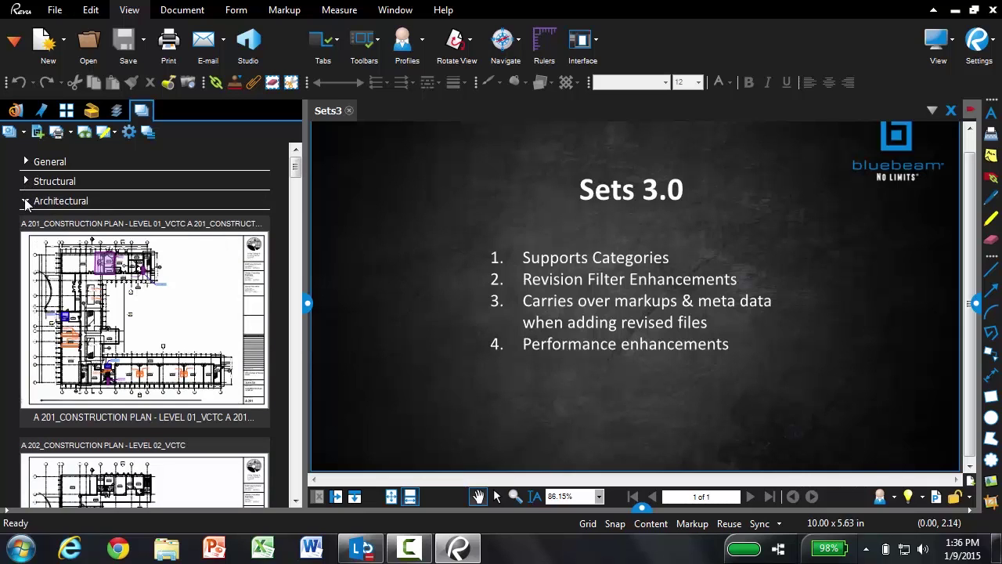
pyautogui.click(26, 202)
pyautogui.click(26, 221)
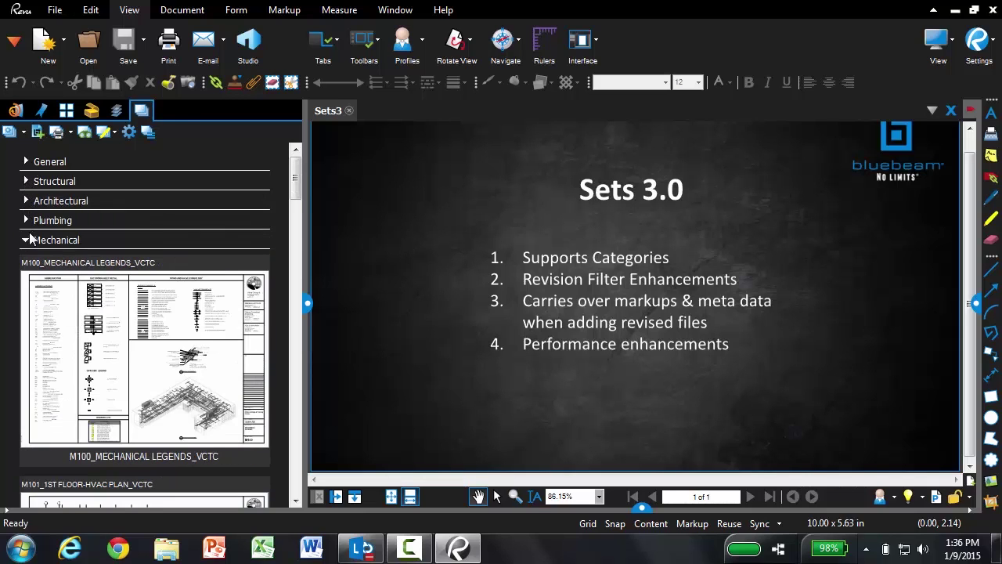
pyautogui.click(27, 241)
pyautogui.click(25, 261)
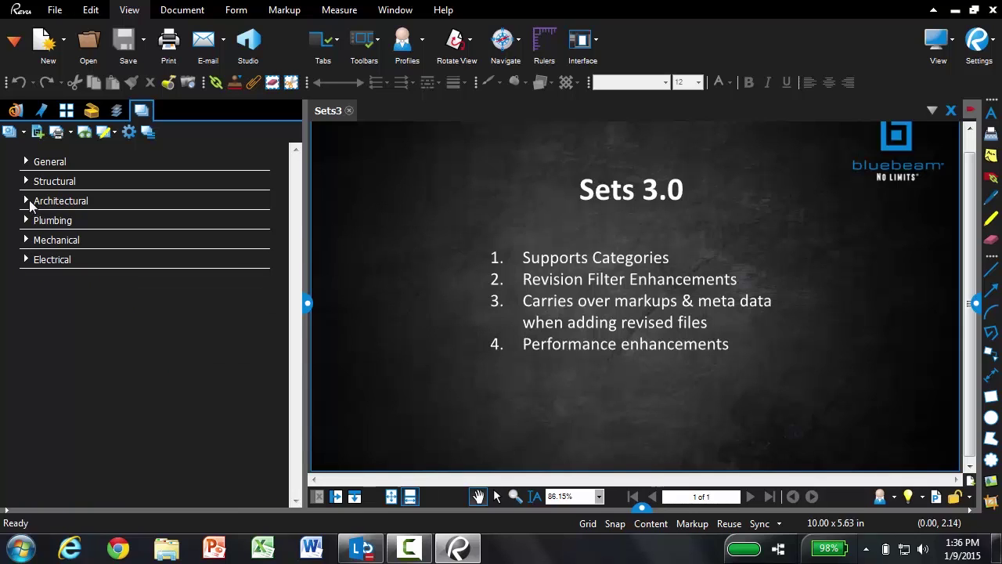
# - Expand the Architectural category and view its sheets as thumbnails and as a list, returning to the thumbnail view
pyautogui.click(26, 201)
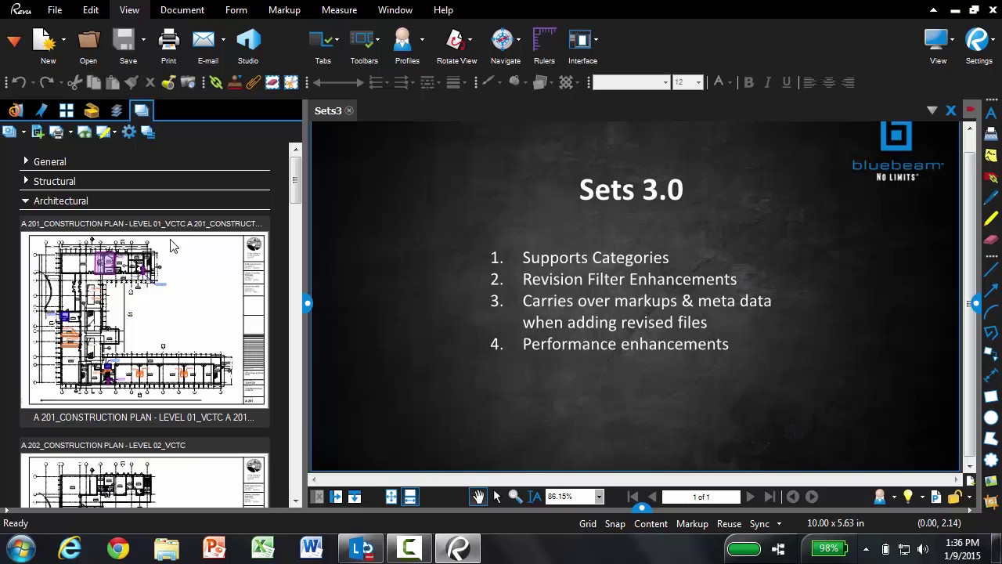
pyautogui.moveTo(295, 196)
pyautogui.mouseDown()
pyautogui.moveTo(286, 251)
pyautogui.moveTo(295, 180)
pyautogui.mouseUp()
pyautogui.click(148, 132)
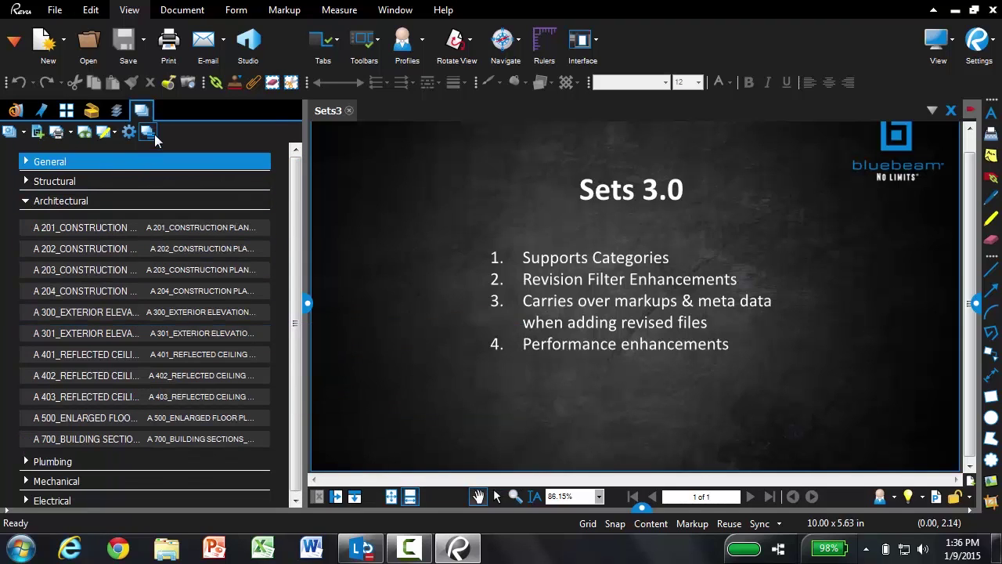
pyautogui.click(154, 133)
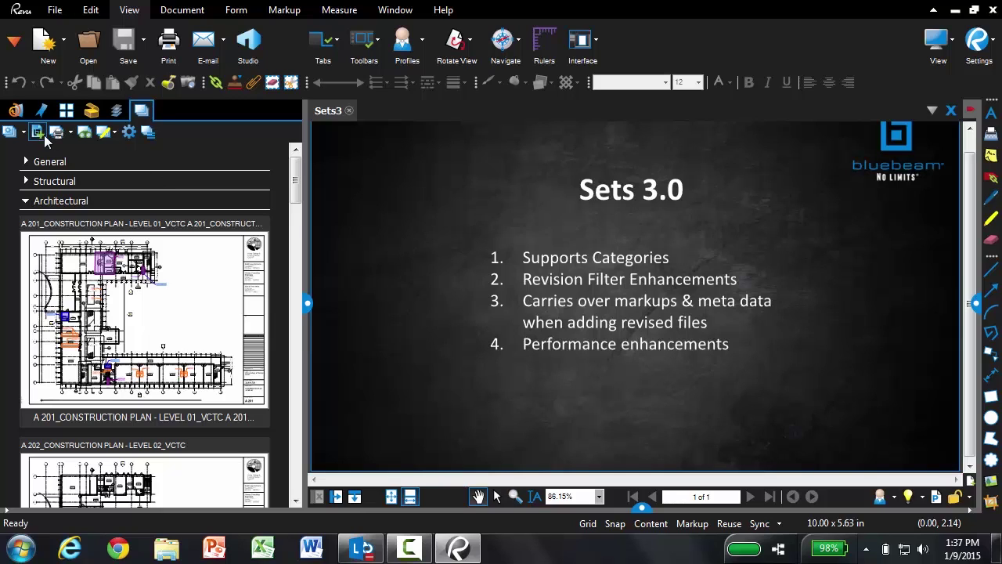
# - Open the set's configuration and its advanced options to examine the available settings
pyautogui.click(24, 133)
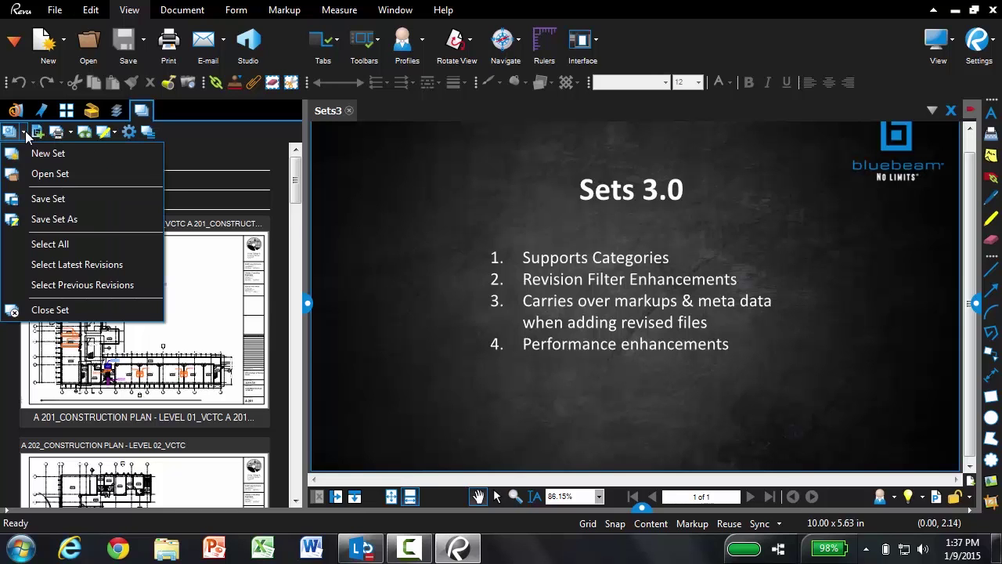
pyautogui.click(11, 136)
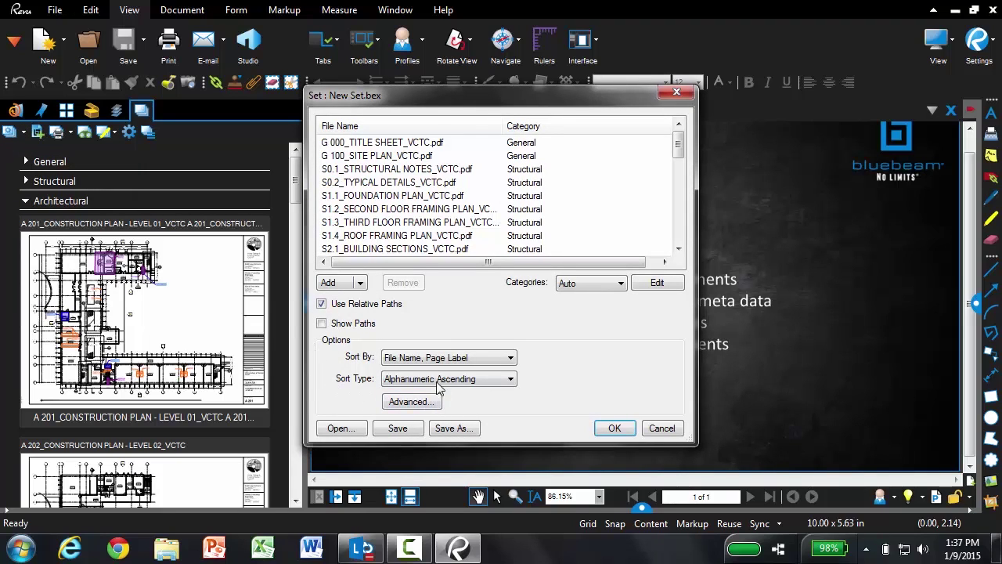
pyautogui.click(414, 401)
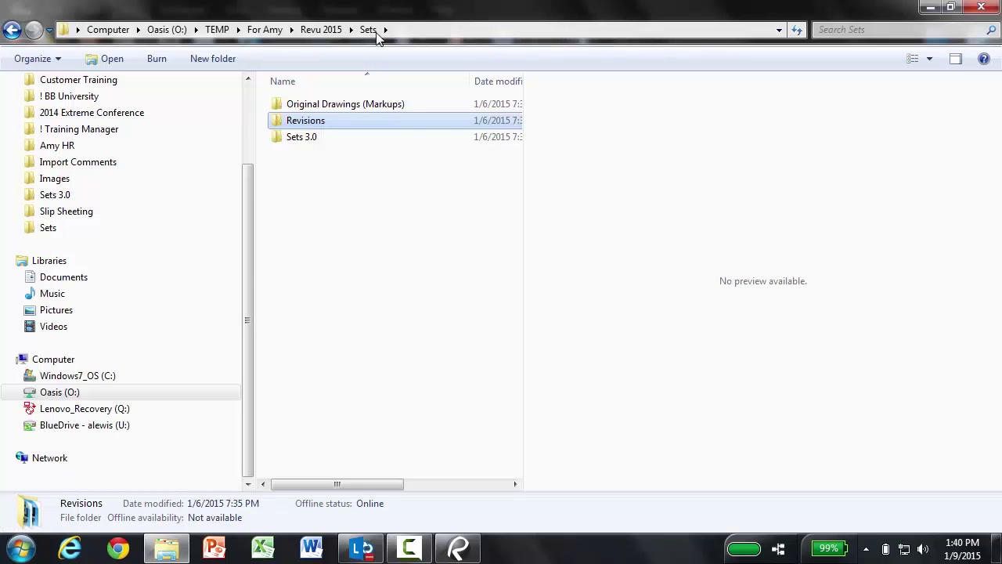
# - Open the Revisions folder inside the Sets directory to look at its contents
pyautogui.doubleClick(327, 122)
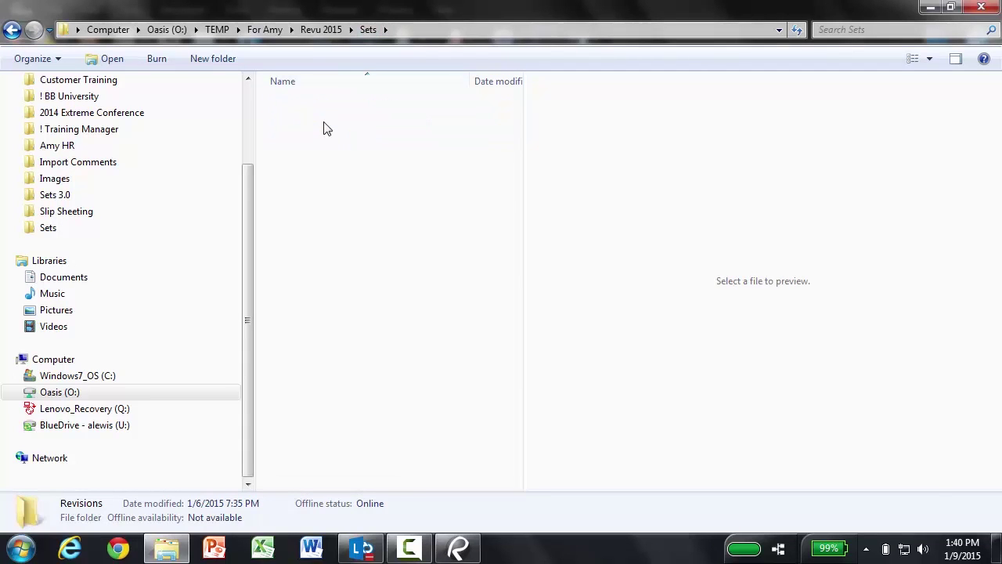
pyautogui.click(354, 105)
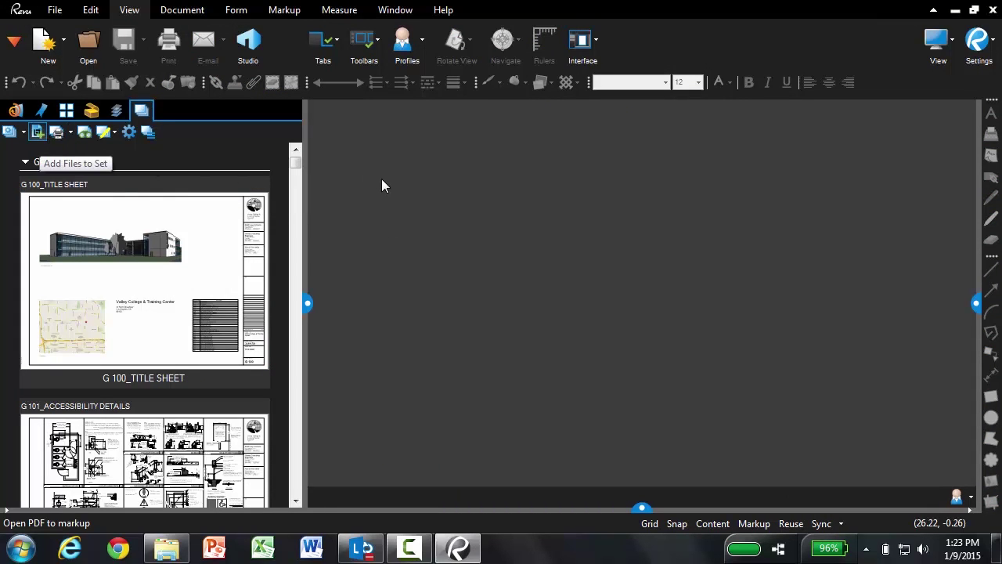
# - Add all PDFs from the Revision 01 folder to the set, copying markups to the revised pages and stamping the current pages Superseded
pyautogui.click(37, 132)
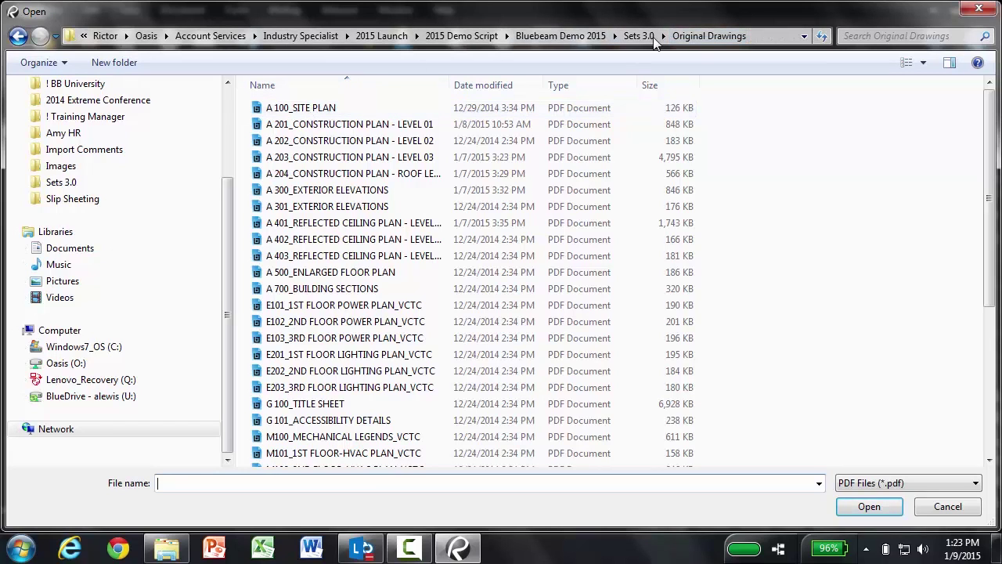
pyautogui.click(636, 36)
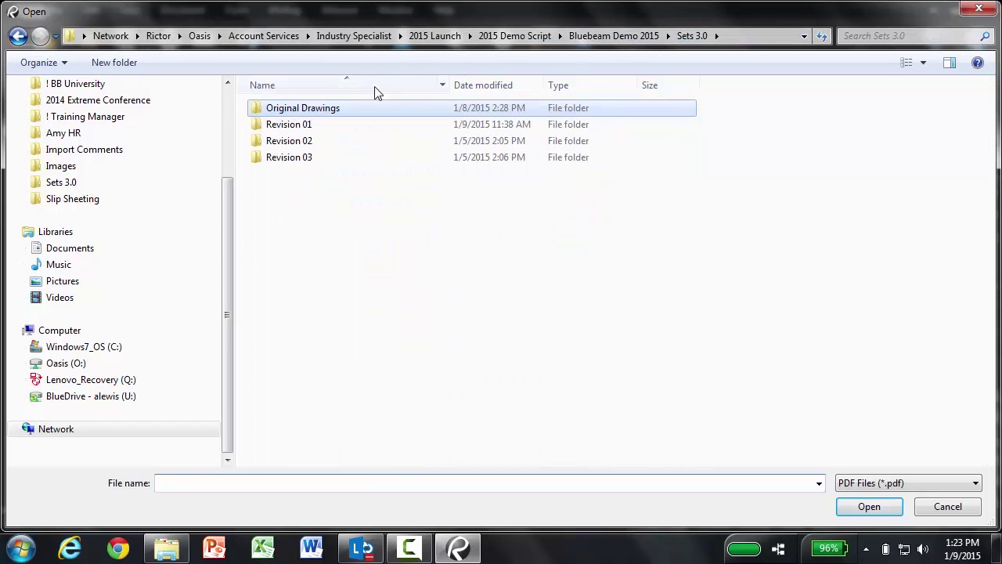
pyautogui.doubleClick(290, 124)
pyautogui.click(301, 111)
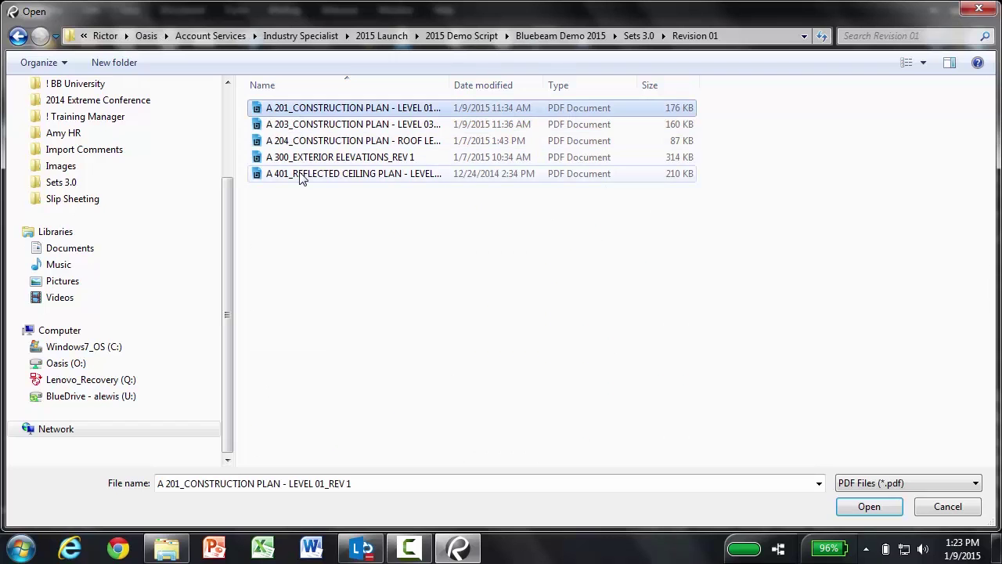
pyautogui.keyDown('shift'); pyautogui.click(301, 178); pyautogui.keyUp('shift')
pyautogui.click(872, 507)
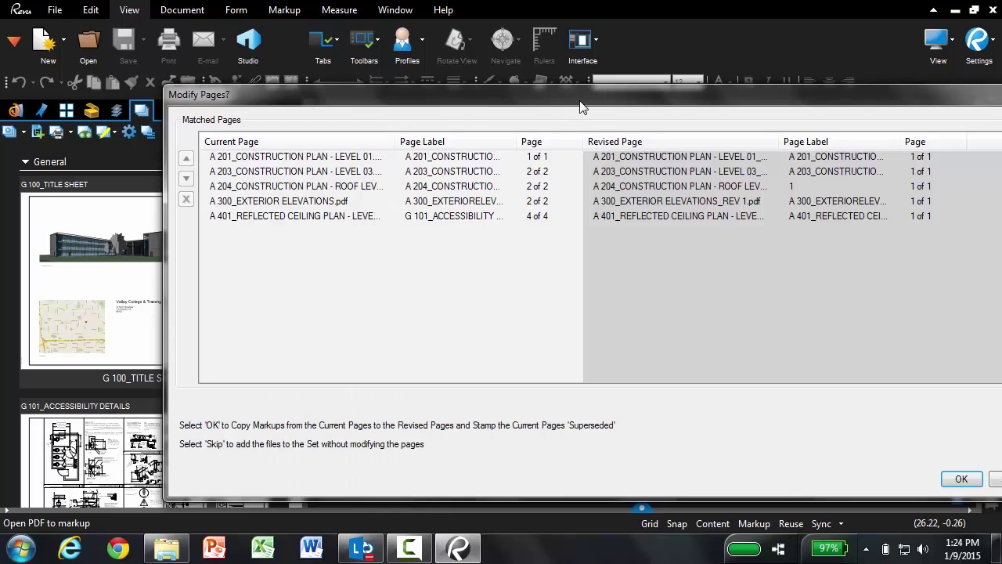
pyautogui.moveTo(587, 93); pyautogui.dragTo(494, 82)
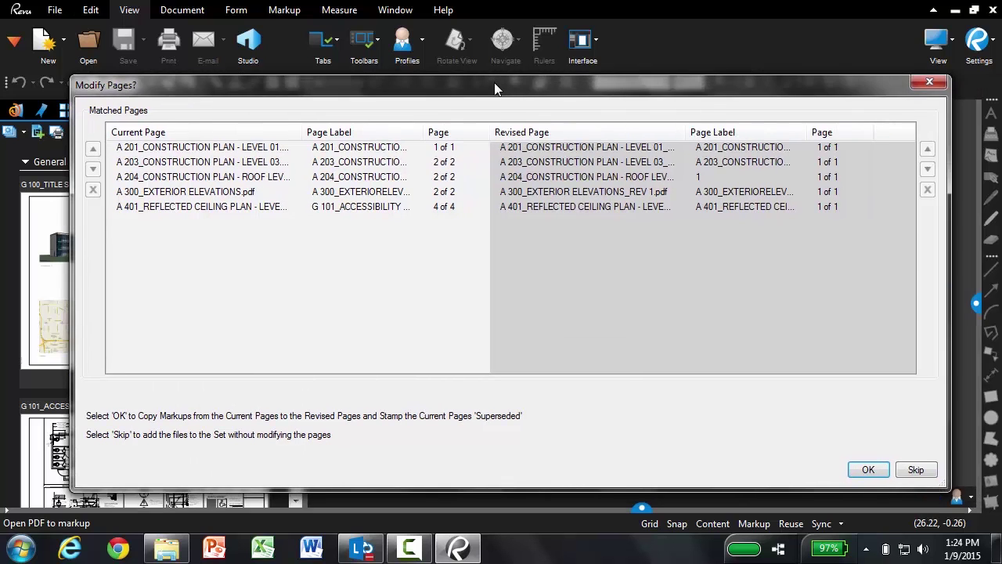
pyautogui.click(864, 470)
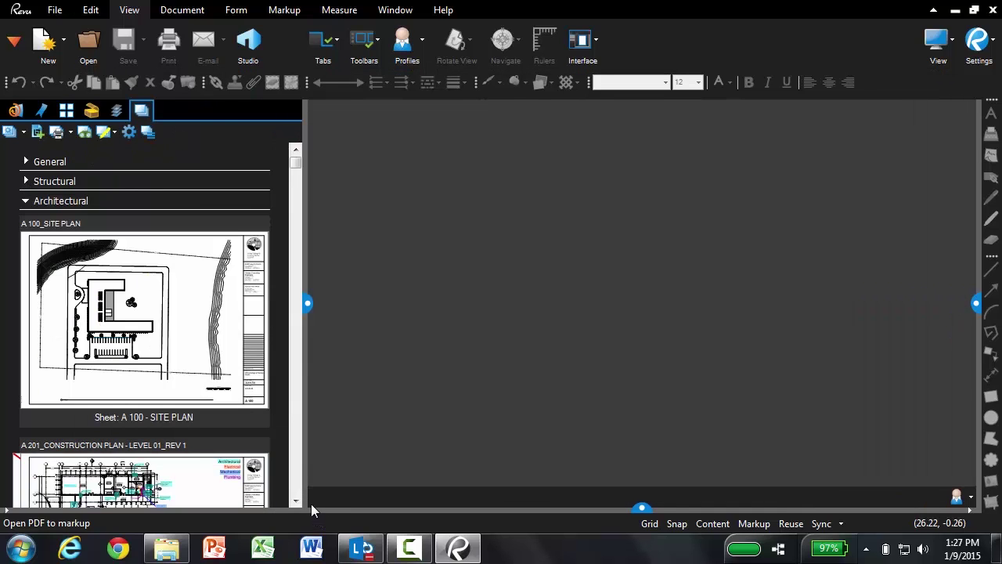
# - Open the A 201 Construction Plan - Level 01 Rev 1 sheet and its previous version to compare markups and the Superseded stamp
pyautogui.scroll(-4, 301, 503)
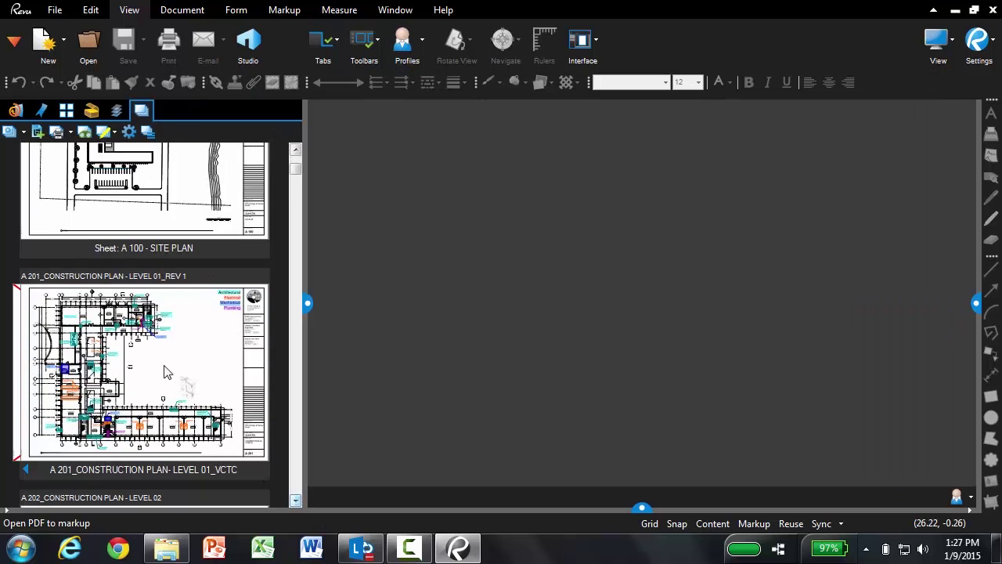
pyautogui.click(161, 361)
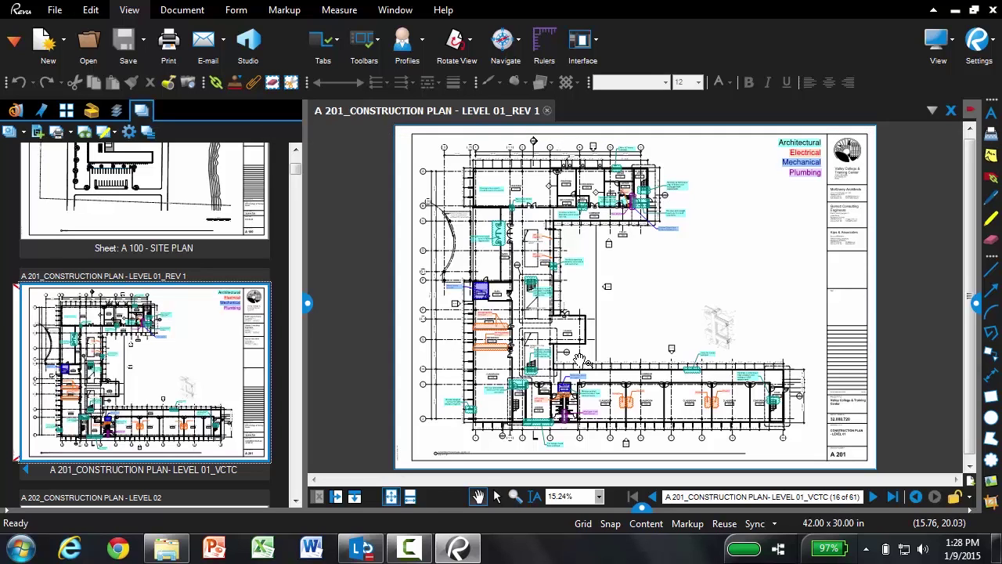
pyautogui.click(26, 468)
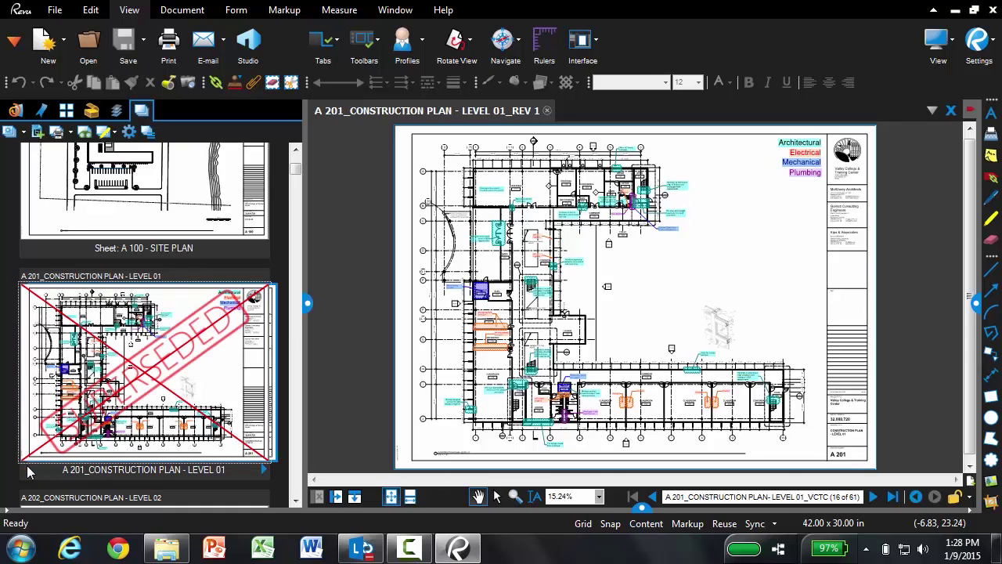
pyautogui.click(222, 316)
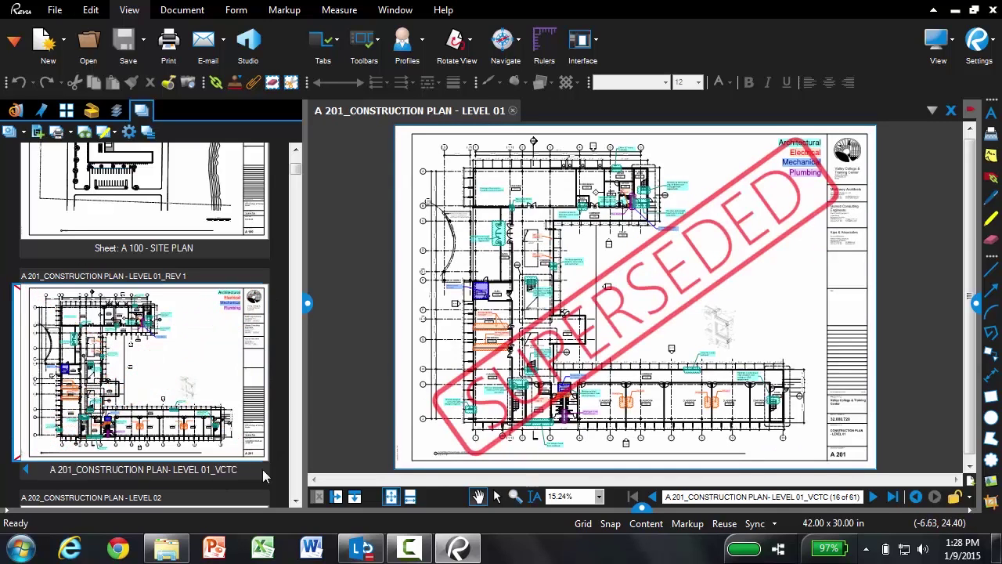
# - Run Compare Documents on the A 201 Construction Plan - Level 01 sheet and its Rev 1 version, and inspect the clouded differences
pyautogui.click(264, 469)
pyautogui.click(194, 317)
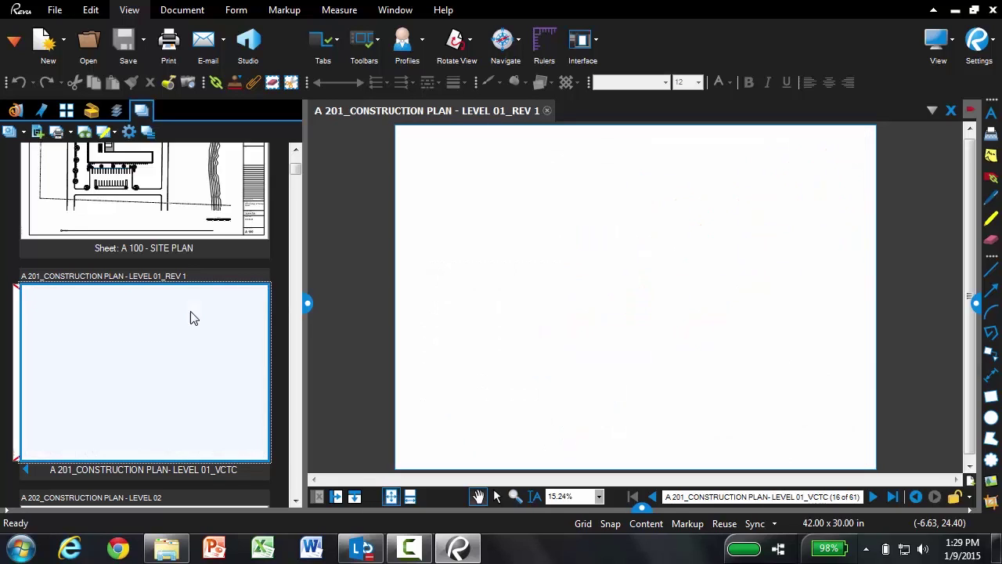
pyautogui.rightClick(194, 318)
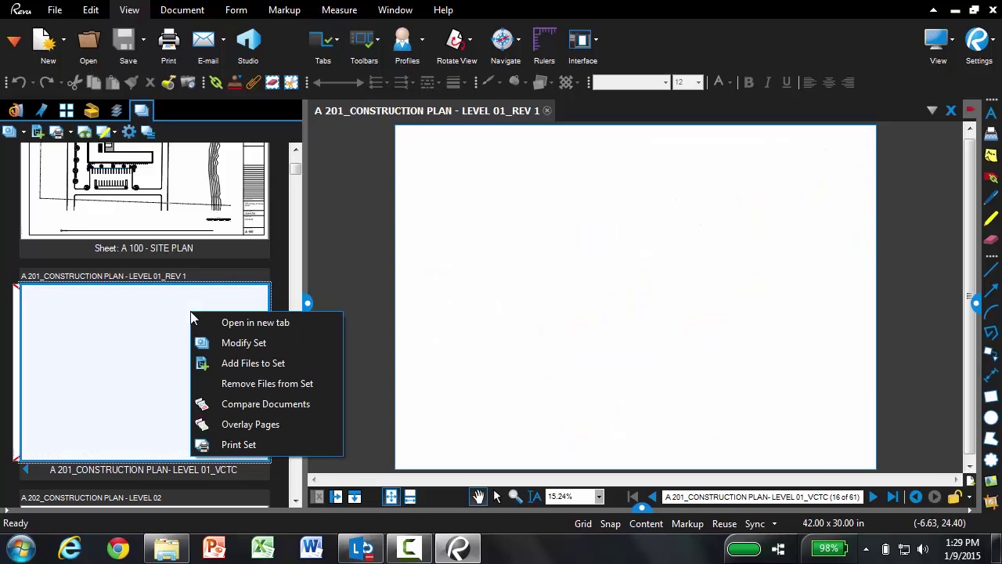
pyautogui.click(250, 411)
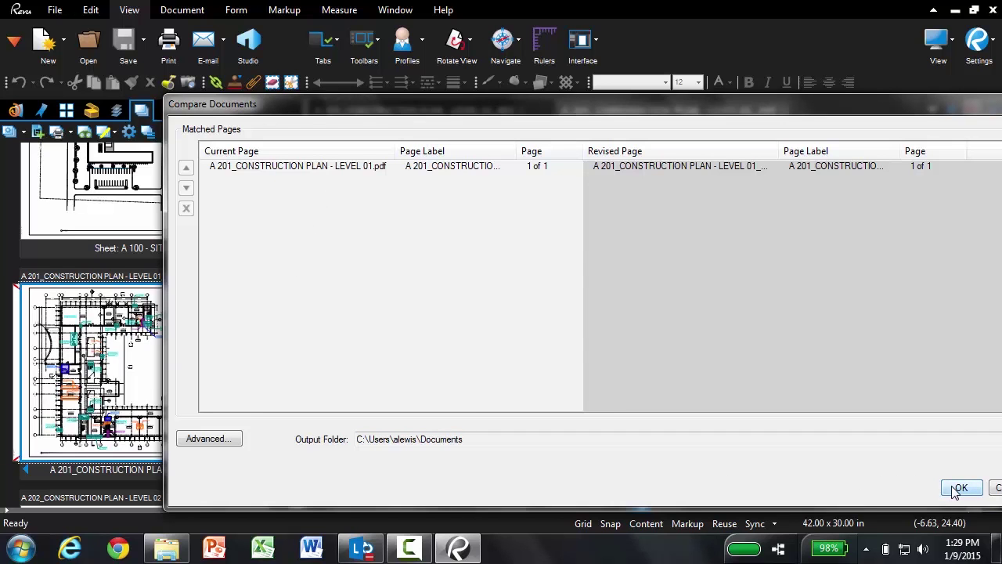
pyautogui.click(957, 487)
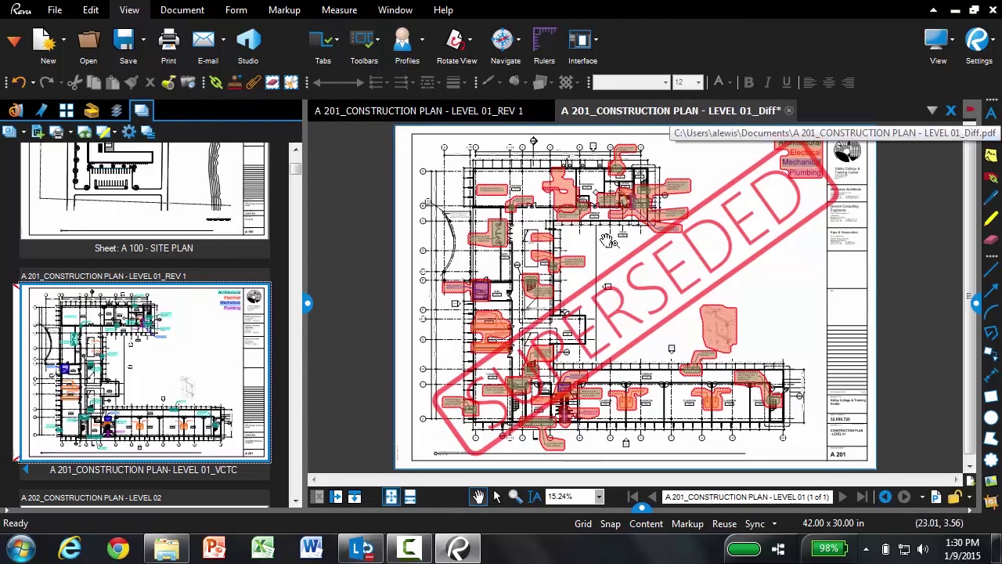
pyautogui.scroll(4, 600, 260)
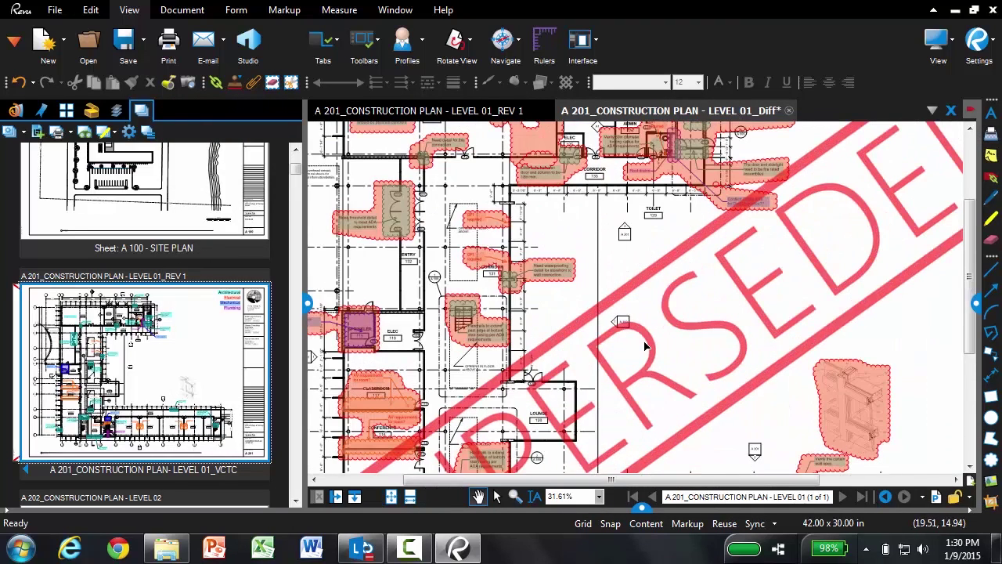
pyautogui.scroll(-5, 647, 346)
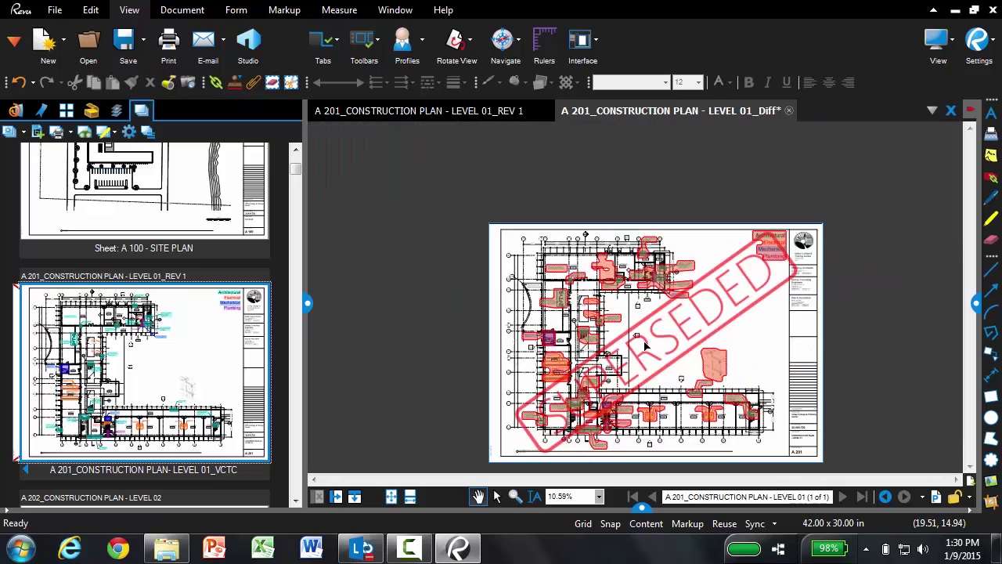